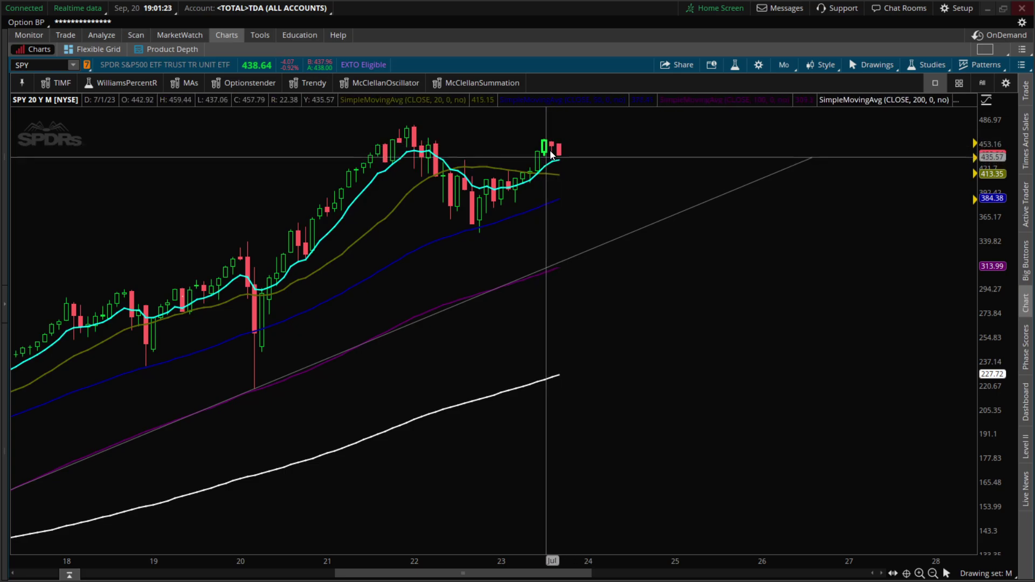
# - Switch the SPY chart to the 10 Y : W timeframe and load the W drawing set, showing late 2021 onward
pyautogui.click(785, 65)
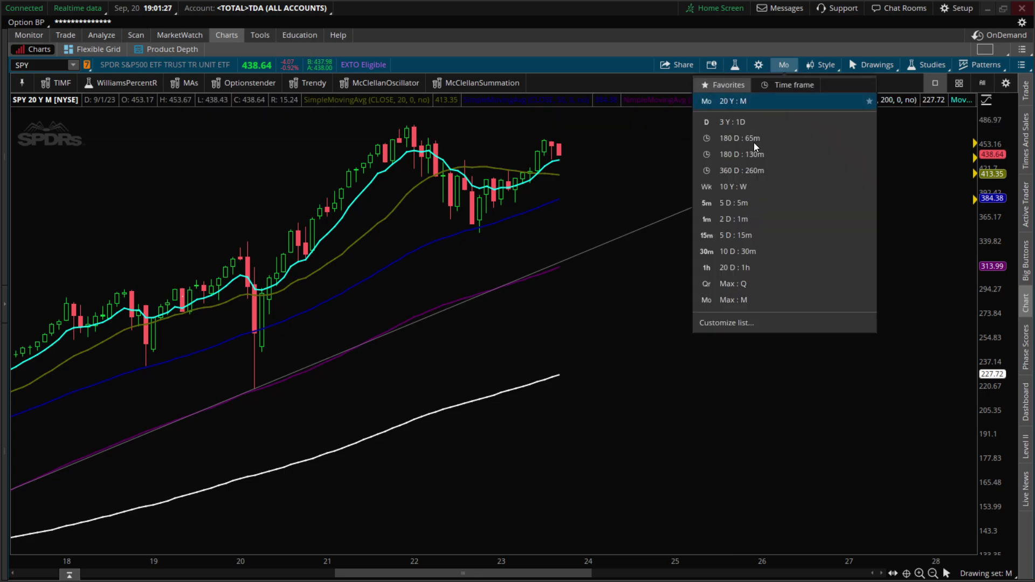
pyautogui.click(750, 187)
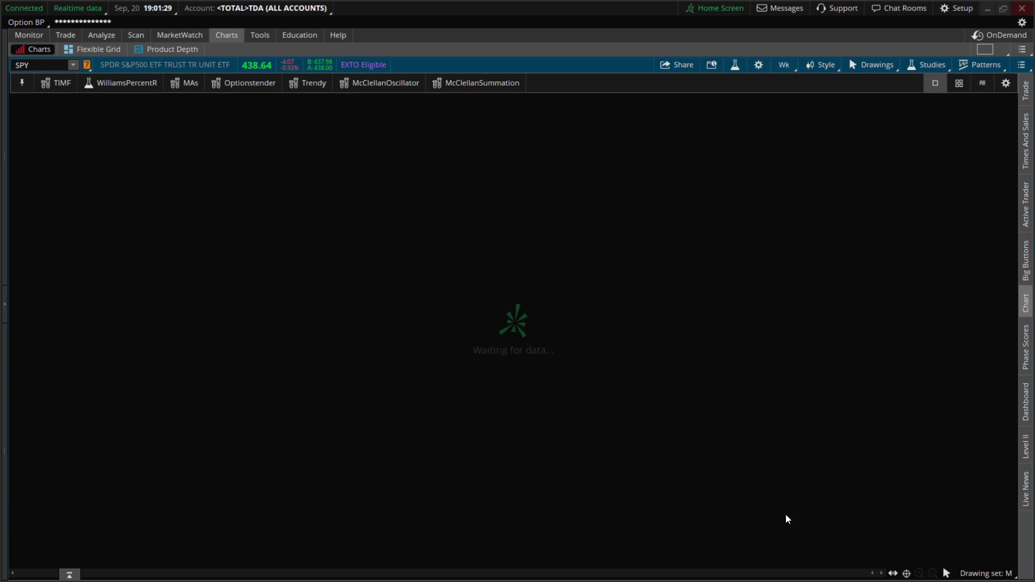
pyautogui.click(992, 574)
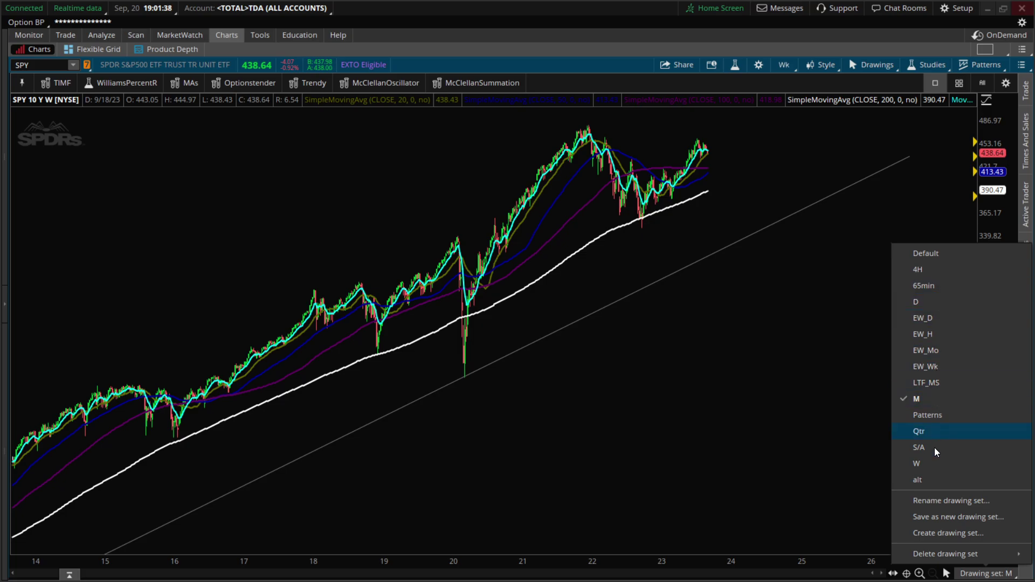
pyautogui.click(934, 464)
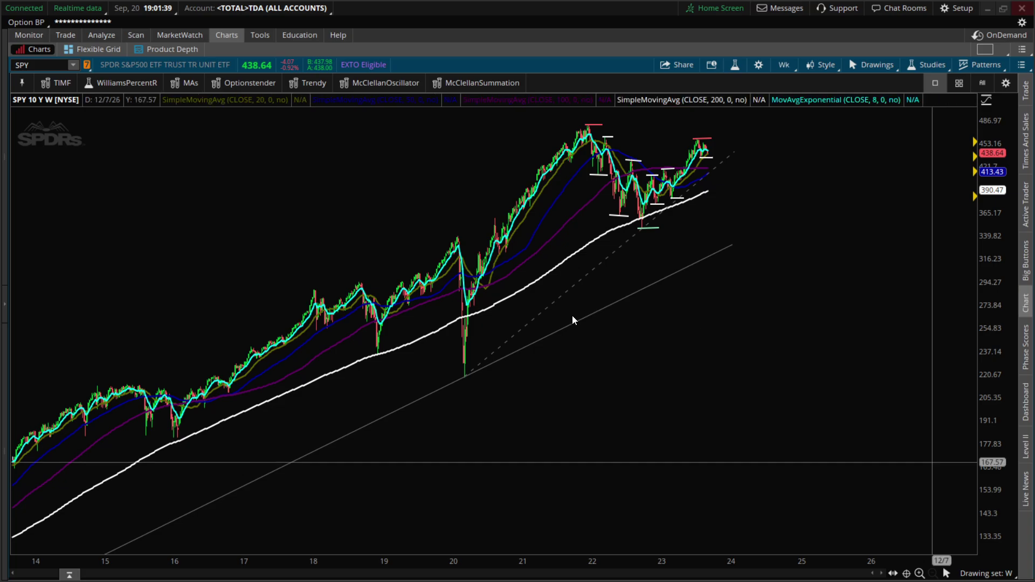
pyautogui.moveTo(541, 345); pyautogui.dragTo(824, 331)
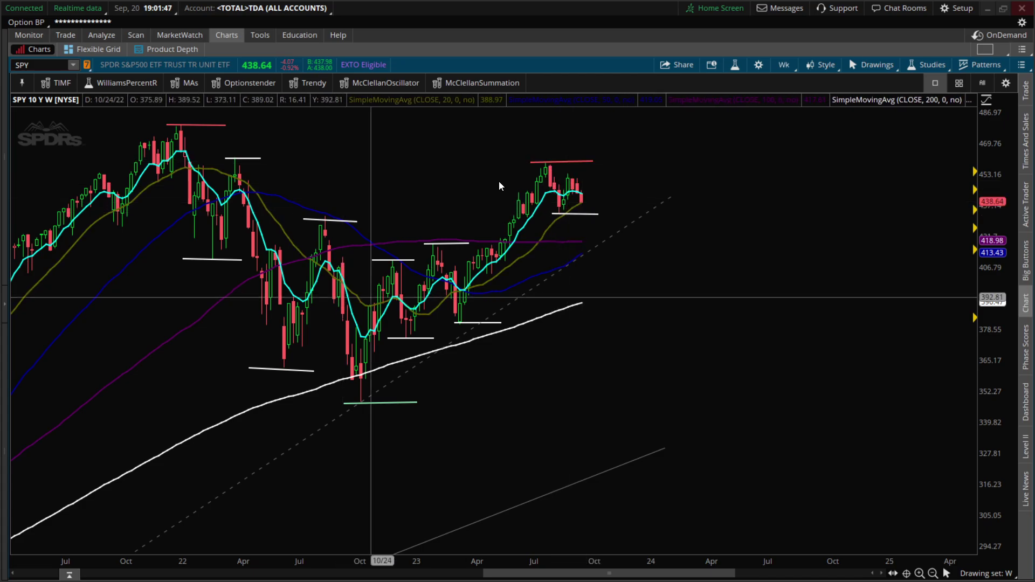
pyautogui.moveTo(572, 163)
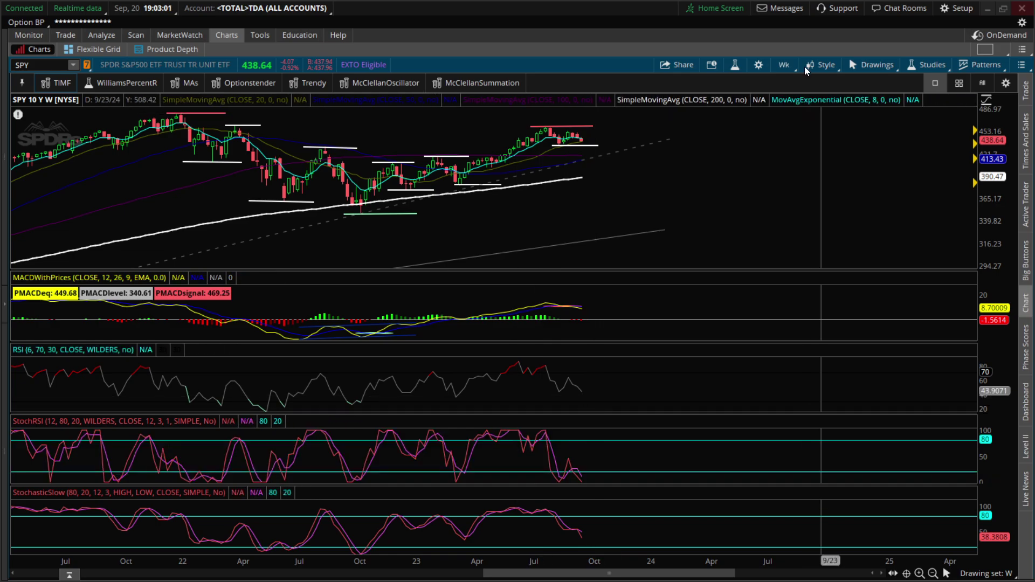
# - Apply the MAs study set and change the SPY chart to 3 Y : 1D with the D drawing set
pyautogui.click(190, 81)
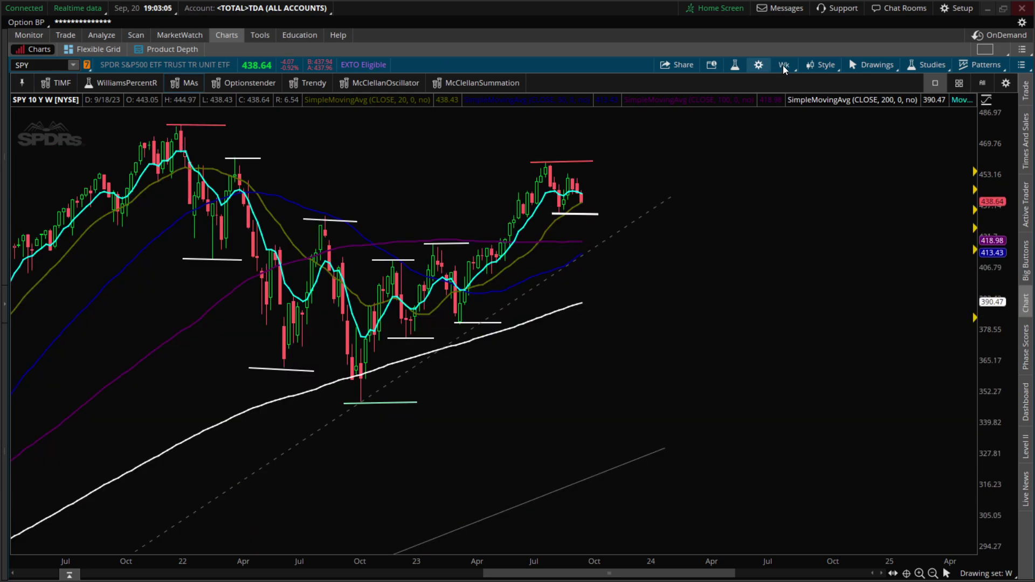
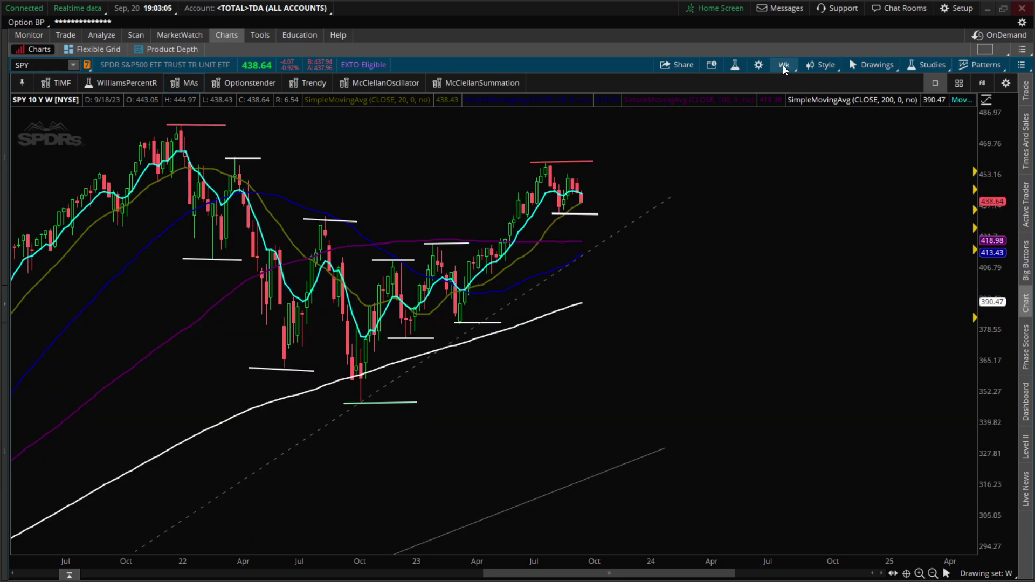
pyautogui.click(783, 66)
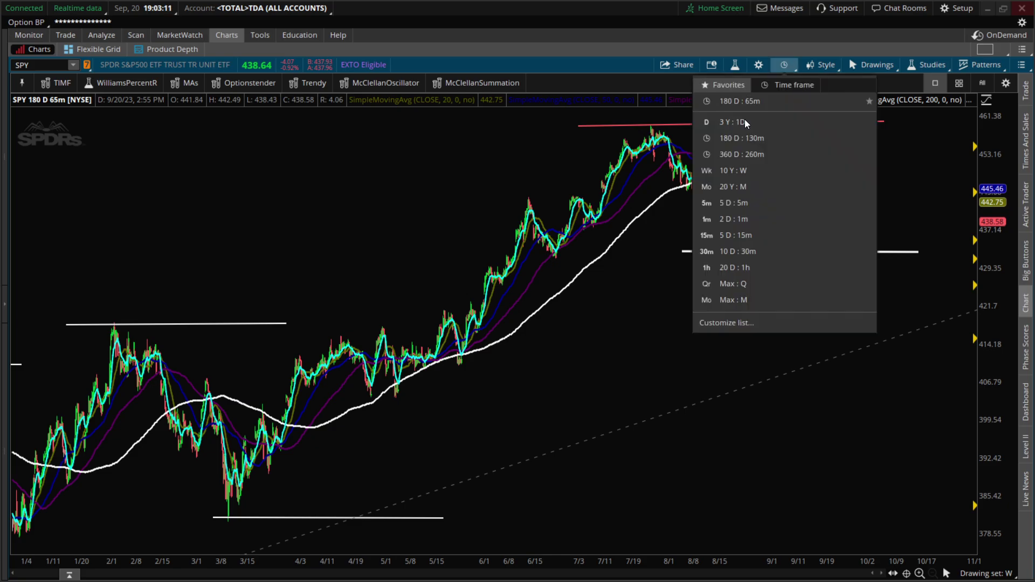
pyautogui.click(745, 122)
pyautogui.click(989, 575)
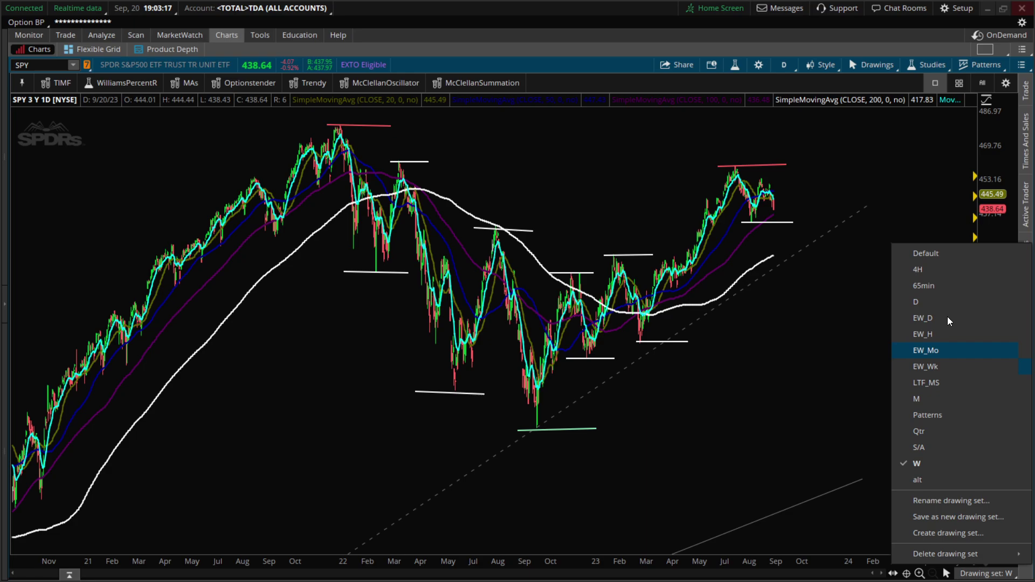
pyautogui.click(932, 304)
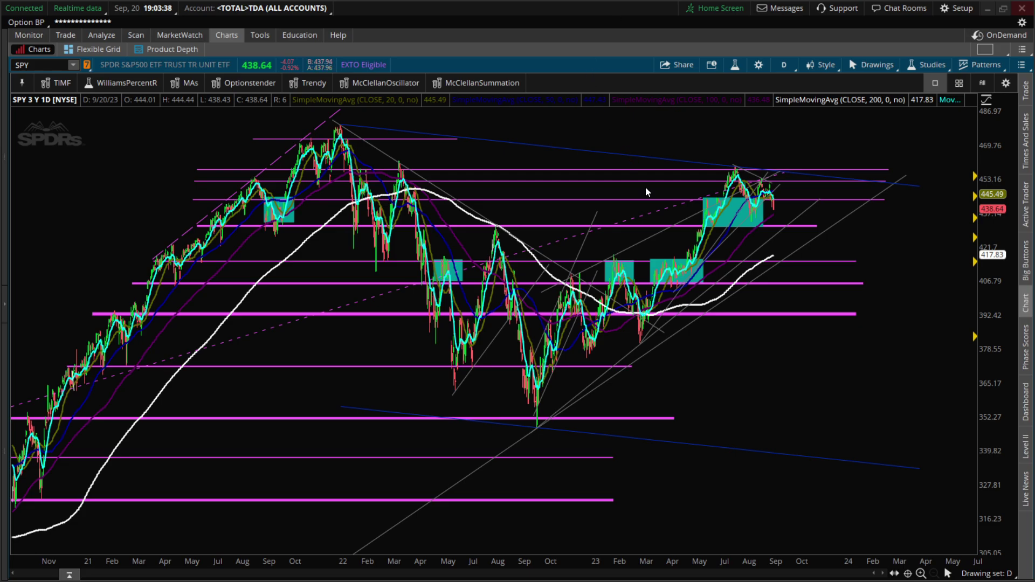
# - Examine the daily SPY chart from October 2022 onward with the McClellanOscillator and McClellanSummation study sets
pyautogui.moveTo(517, 296); pyautogui.dragTo(875, 294)
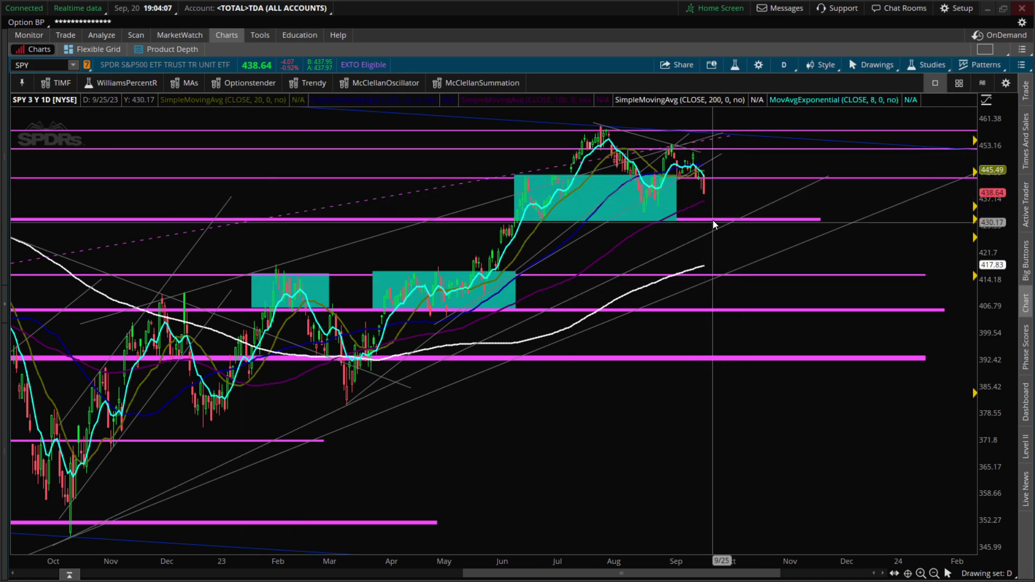
pyautogui.moveTo(714, 222)
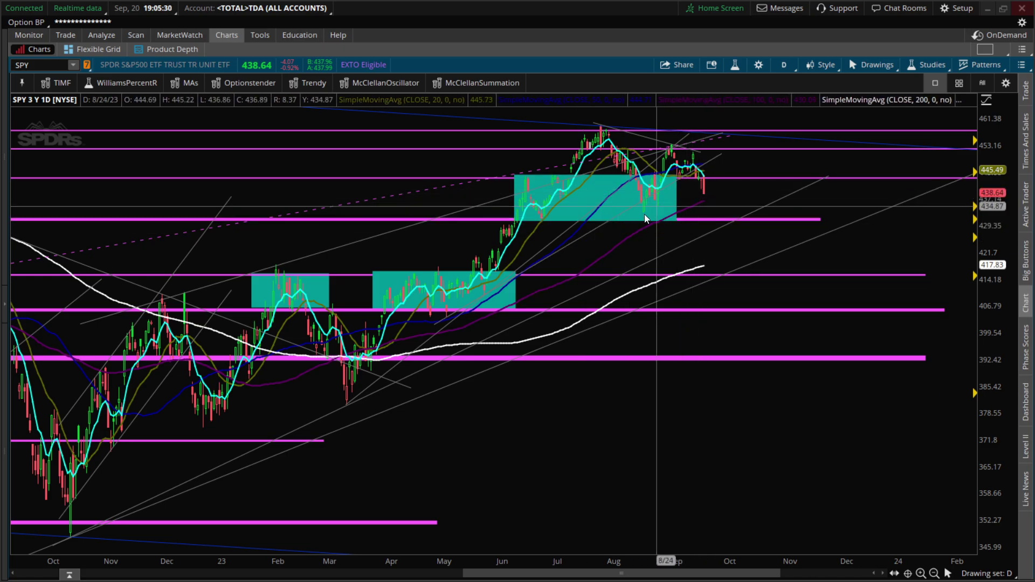
pyautogui.moveTo(644, 212)
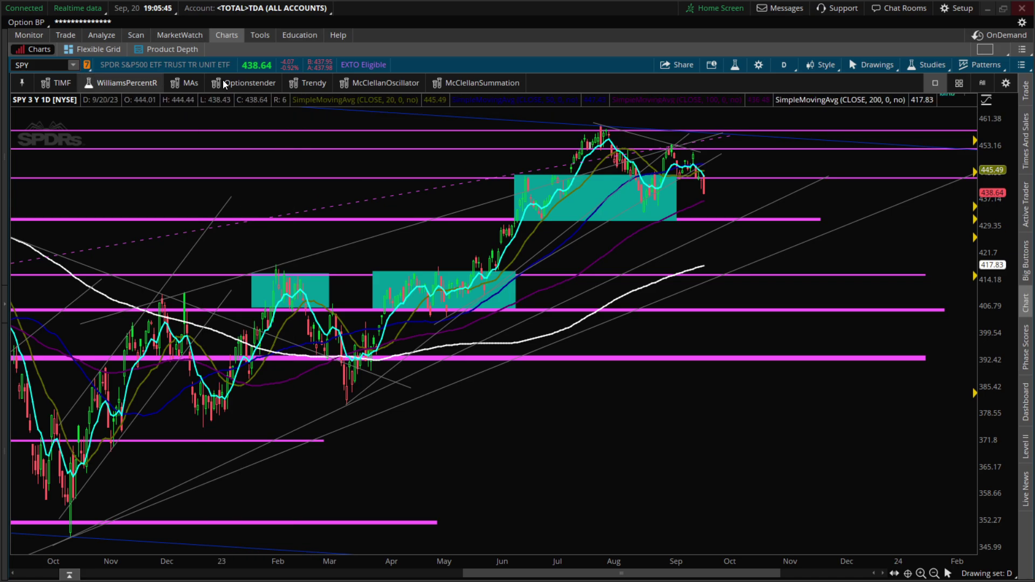
pyautogui.click(403, 85)
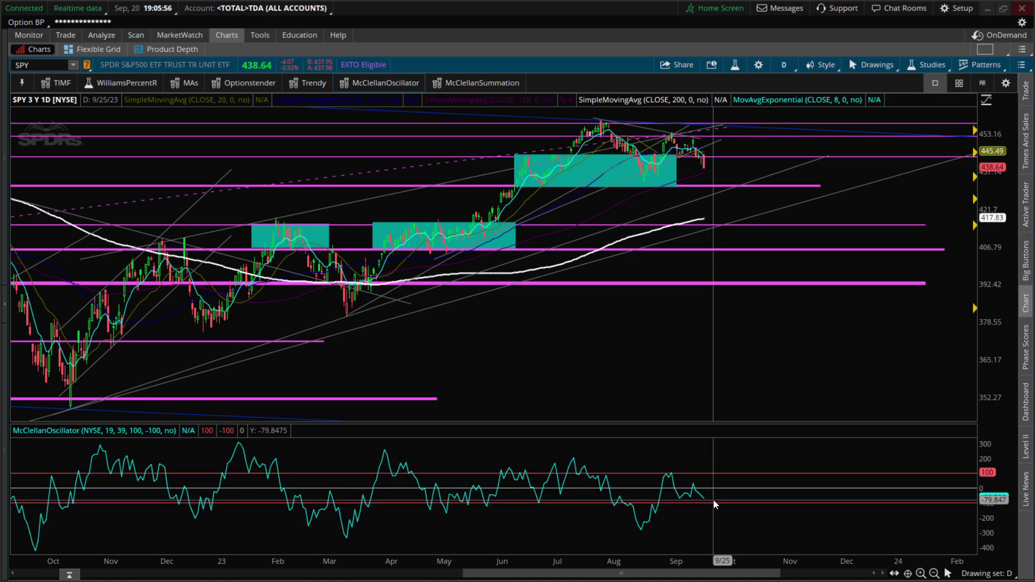
pyautogui.click(473, 88)
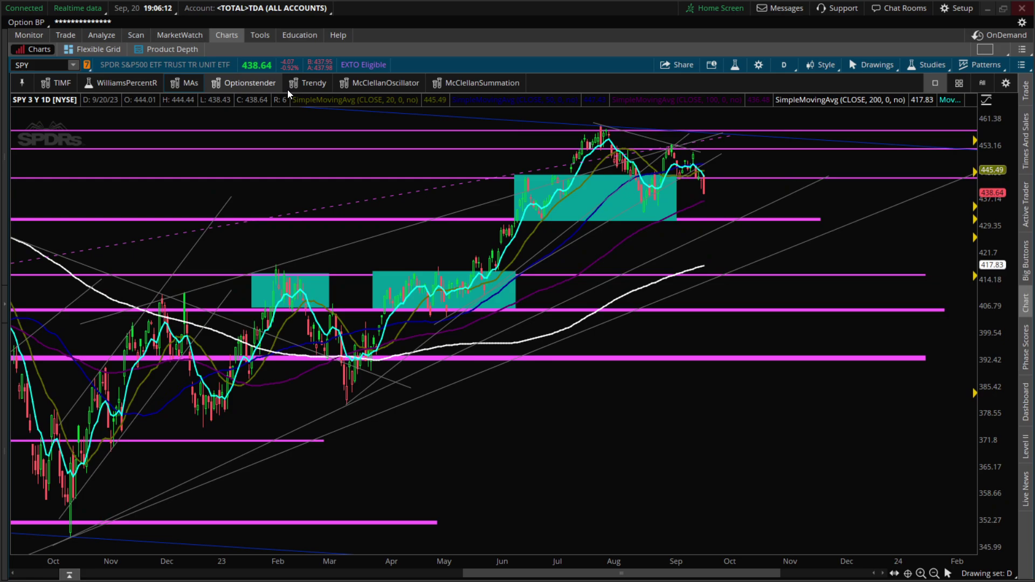
# - Compare the recent daily SPY candles under the Trendy, MAs and WilliamsPercentR study sets
pyautogui.click(324, 85)
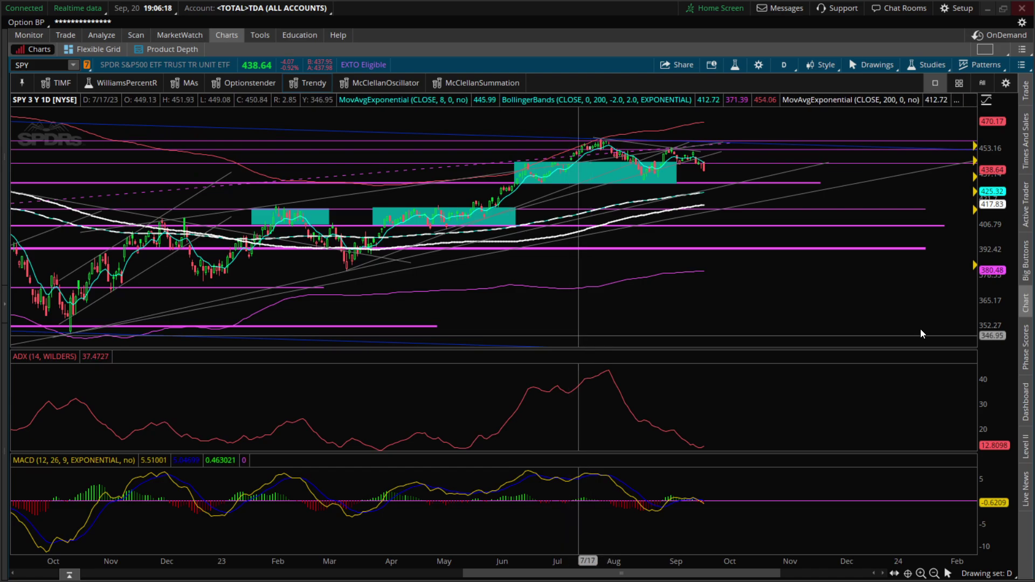
pyautogui.scroll(10, 920, 329)
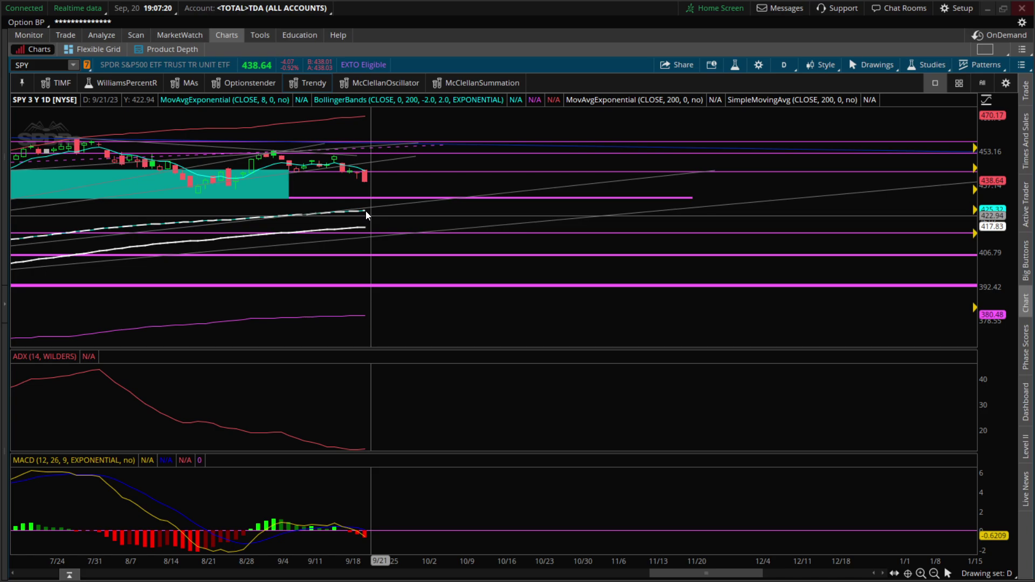
pyautogui.click(190, 84)
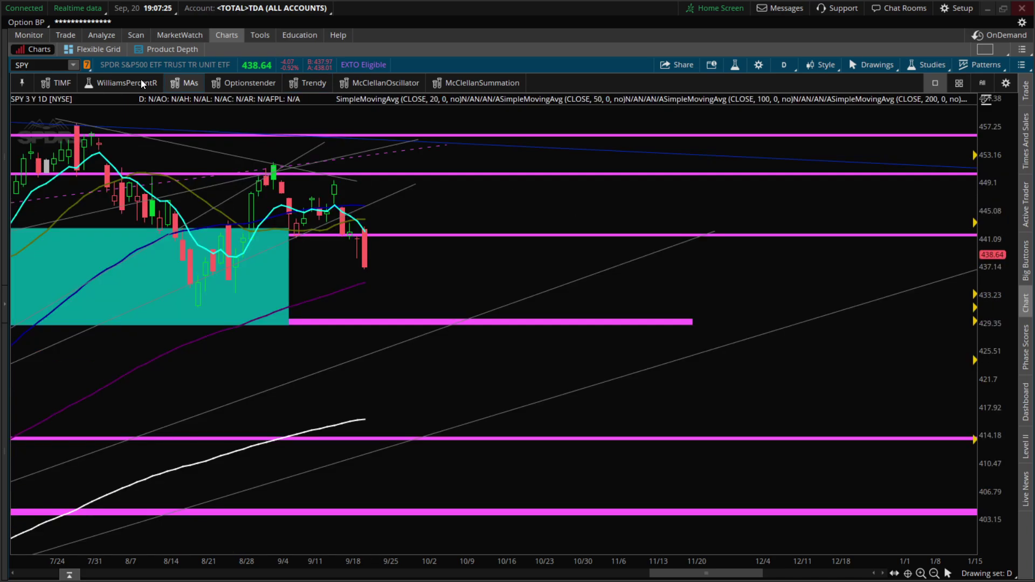
pyautogui.click(141, 84)
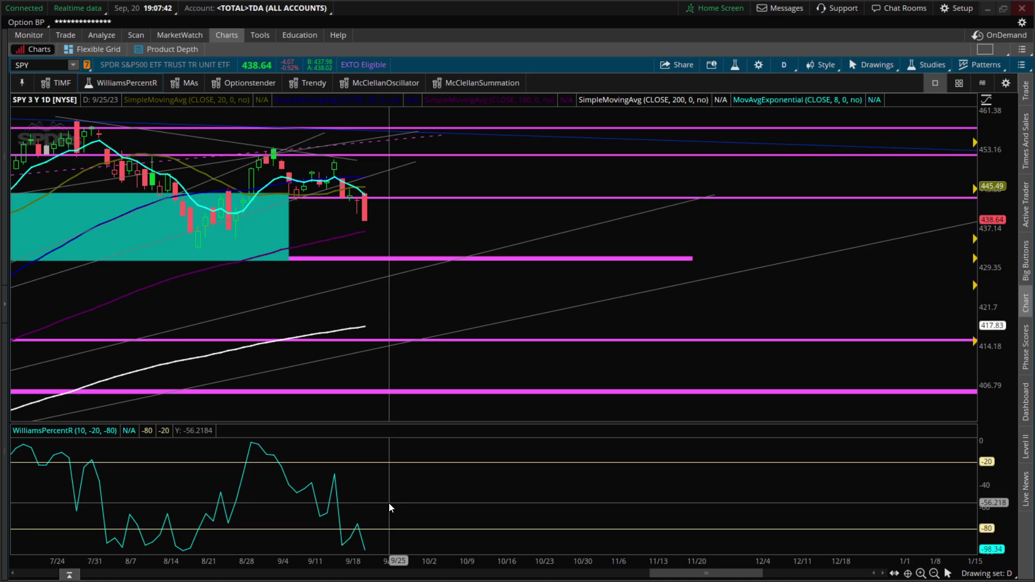
# - Change the SPY chart to the 180 D : 65m timeframe and load the 65min drawing set
pyautogui.click(784, 65)
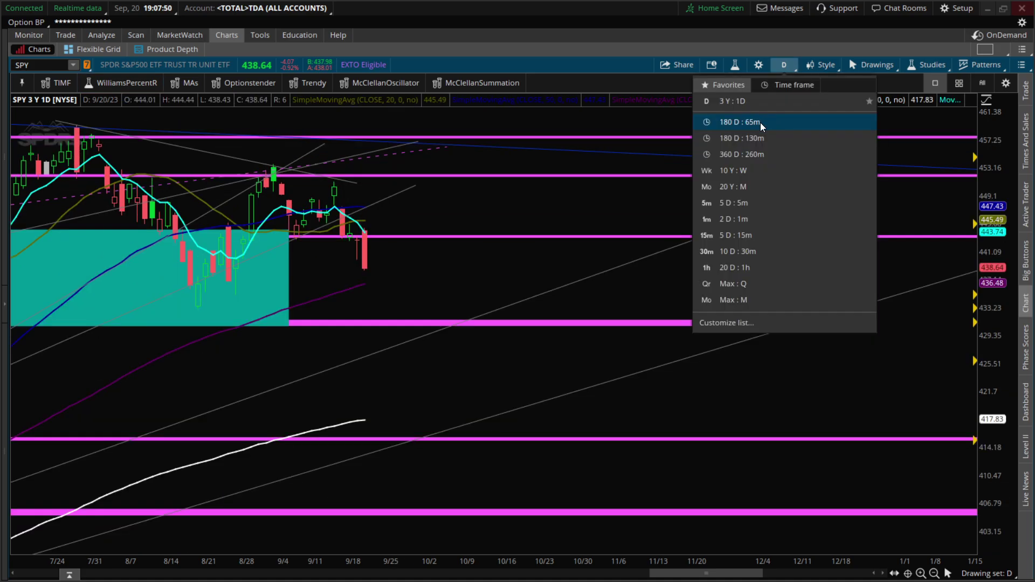
pyautogui.click(761, 122)
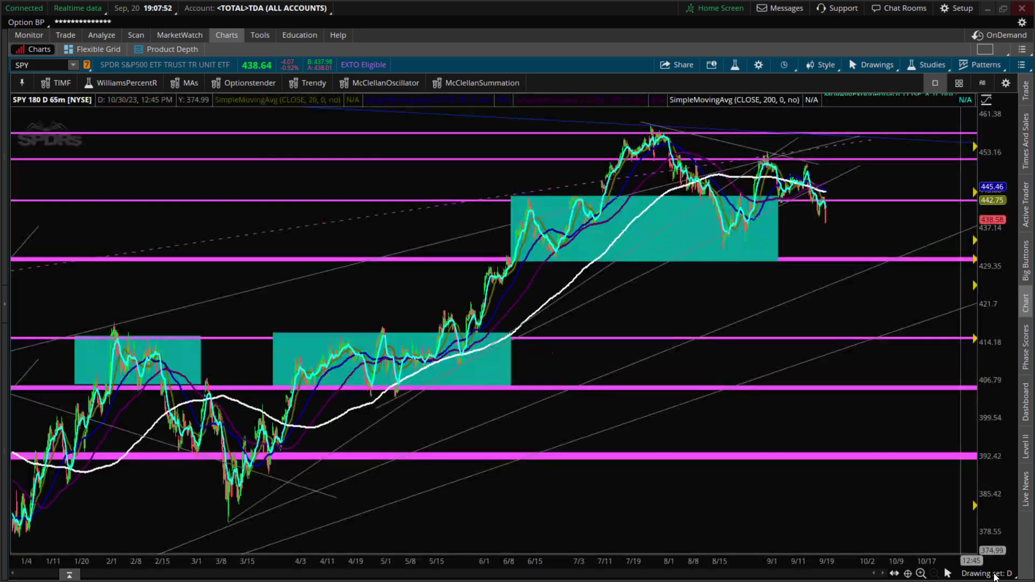
pyautogui.click(995, 575)
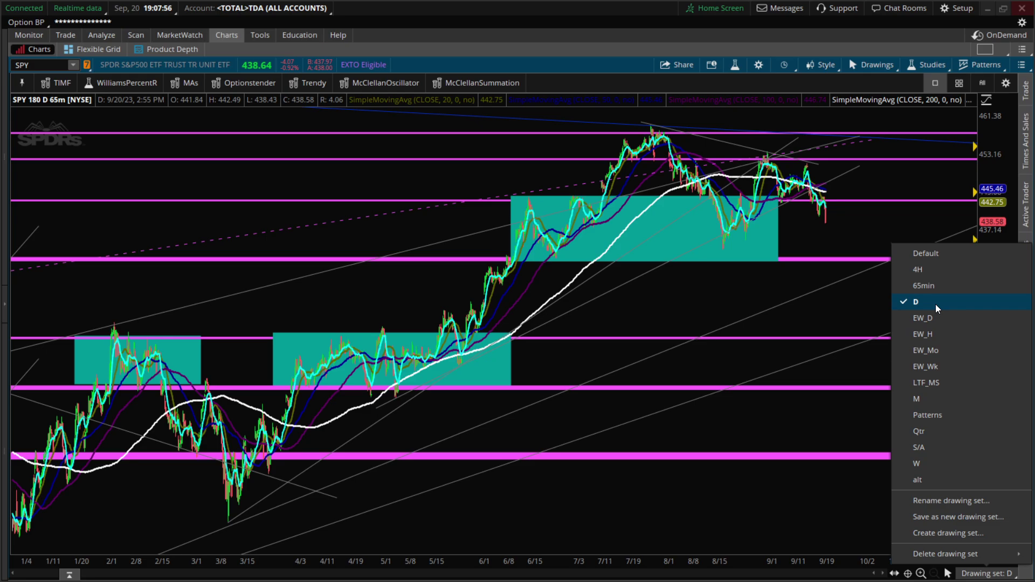
pyautogui.click(923, 286)
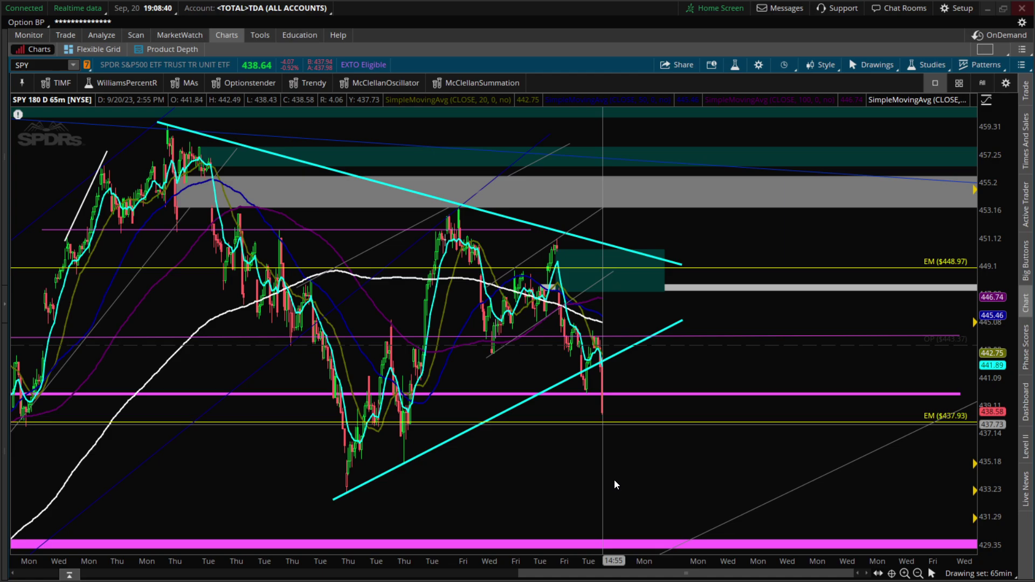
# - Load QQQ on the 65-minute chart and examine its recent price action inside the converging trendlines
pyautogui.click(55, 63)
pyautogui.write('QQQ')
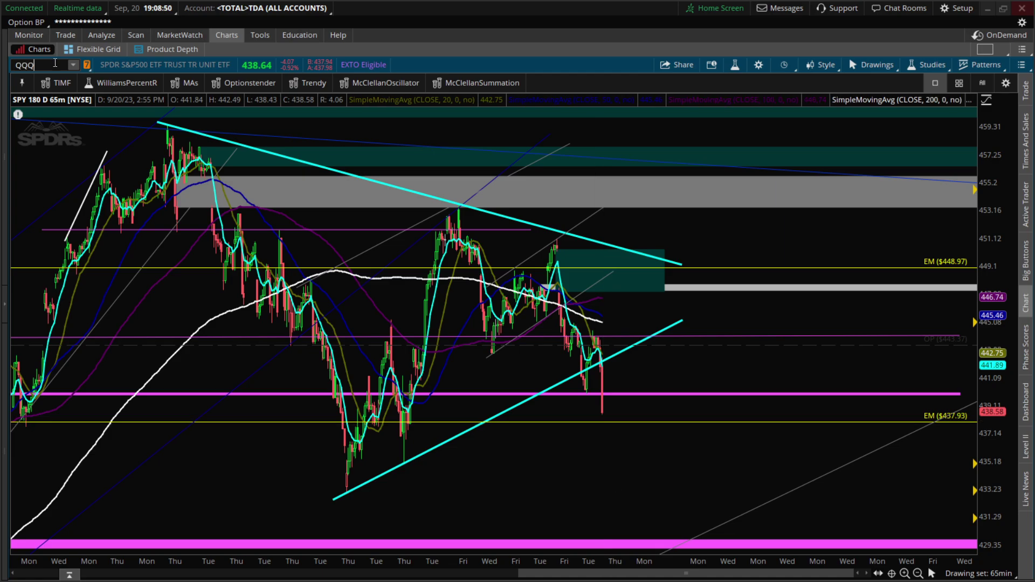
pyautogui.press('Return')
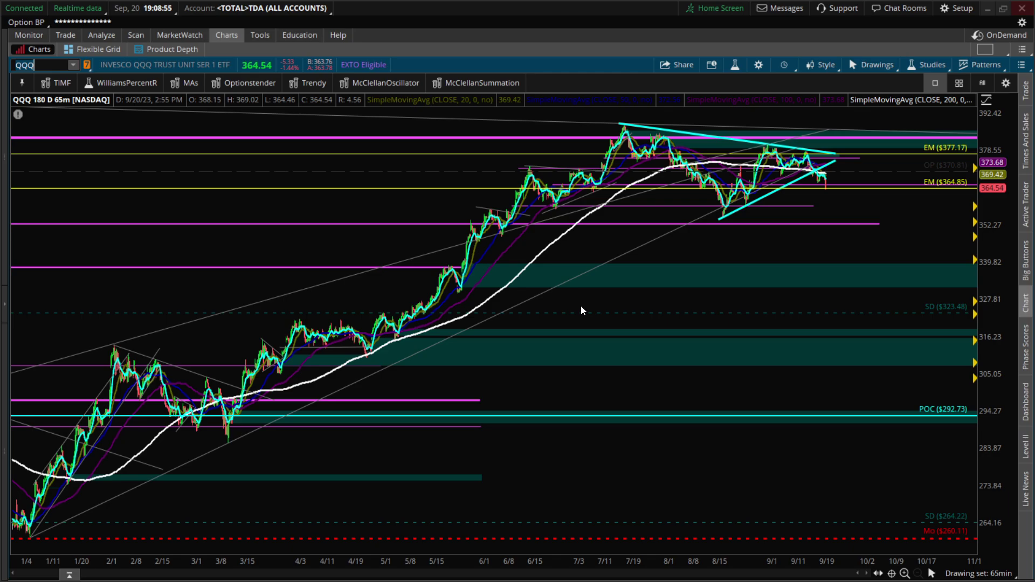
pyautogui.scroll(5, 581, 310)
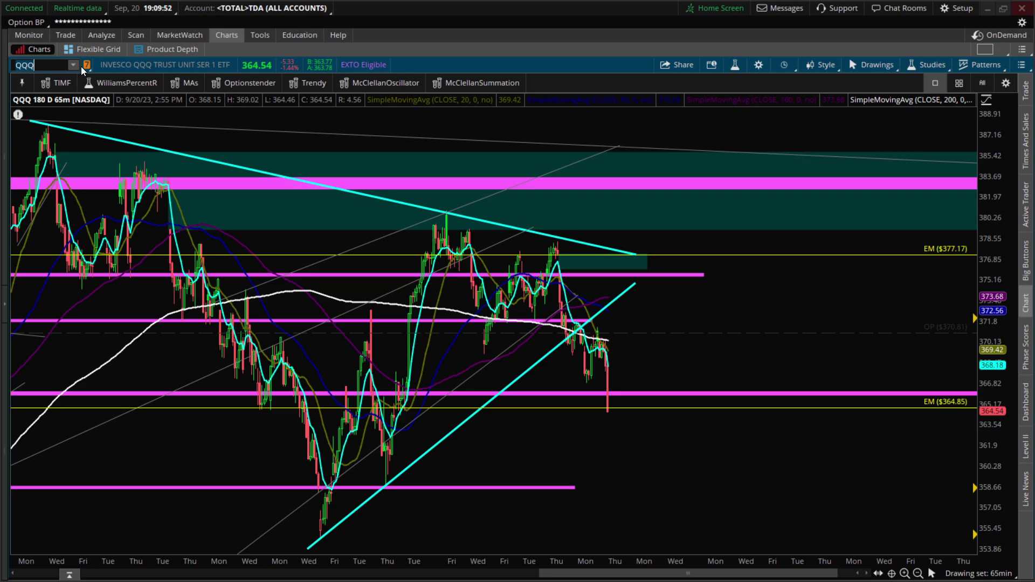
# - Change the charted symbol back to SPY
pyautogui.write('SPY')
pyautogui.press('Return')
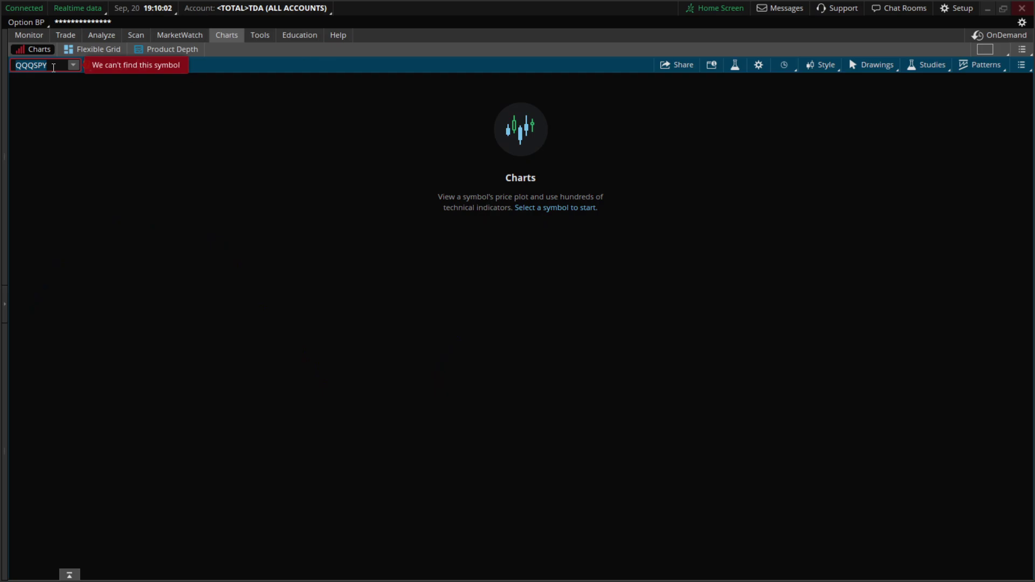
pyautogui.doubleClick(53, 68)
pyautogui.write('SPY')
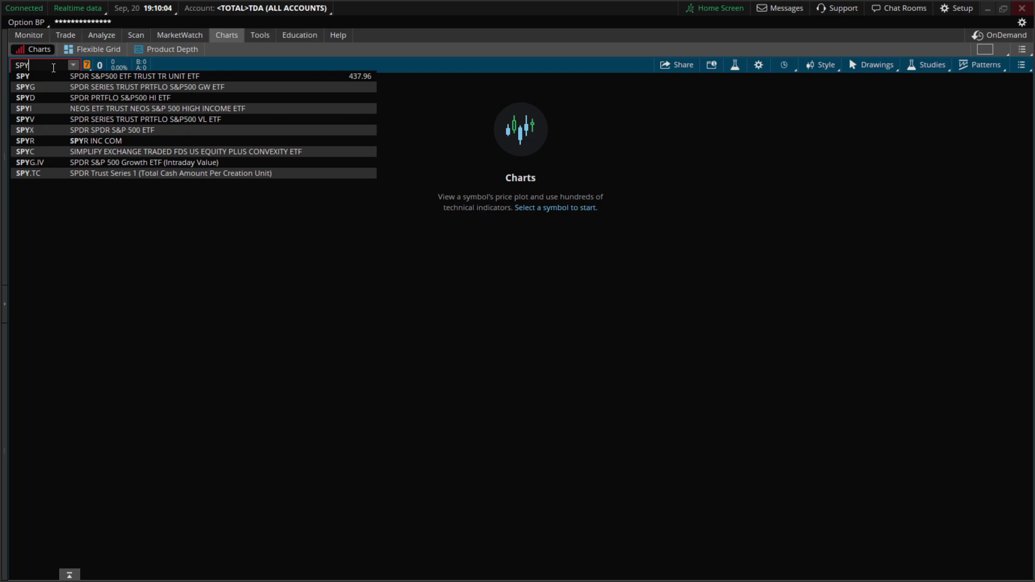
pyautogui.press('Return')
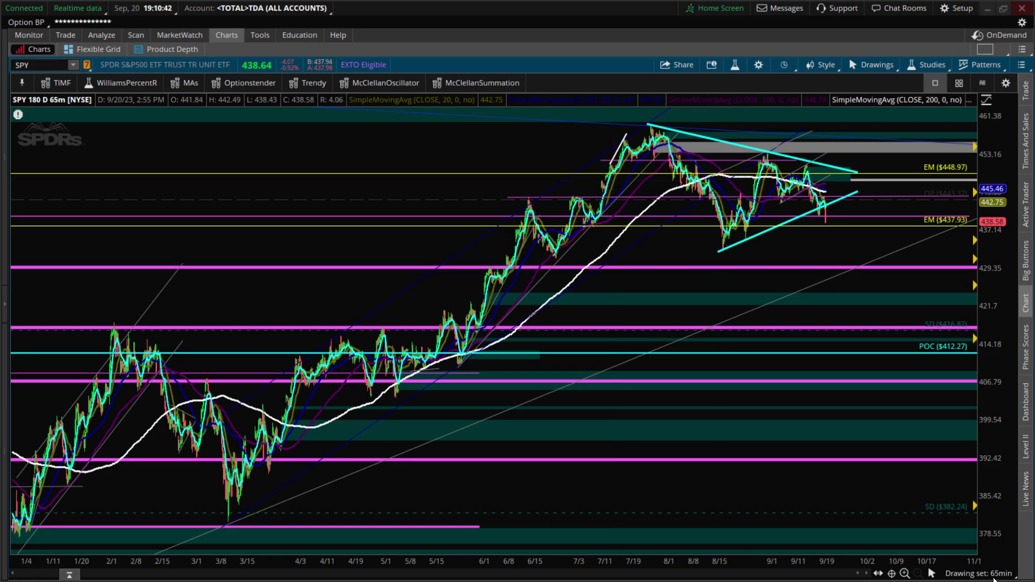
# - Load the EW_H drawing set on the SPY chart and select the wave 2 label just above the latest price
pyautogui.click(994, 576)
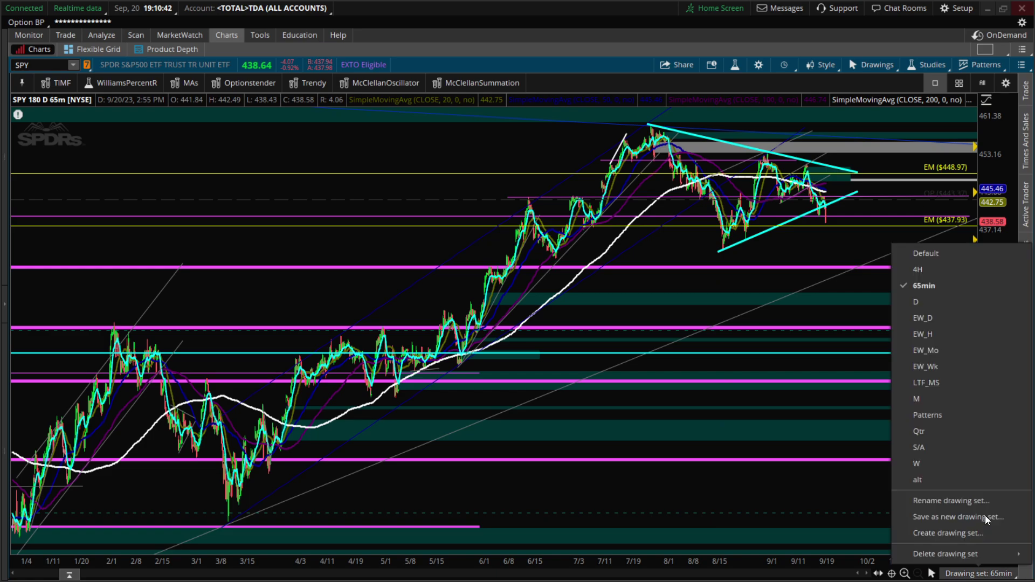
pyautogui.click(939, 334)
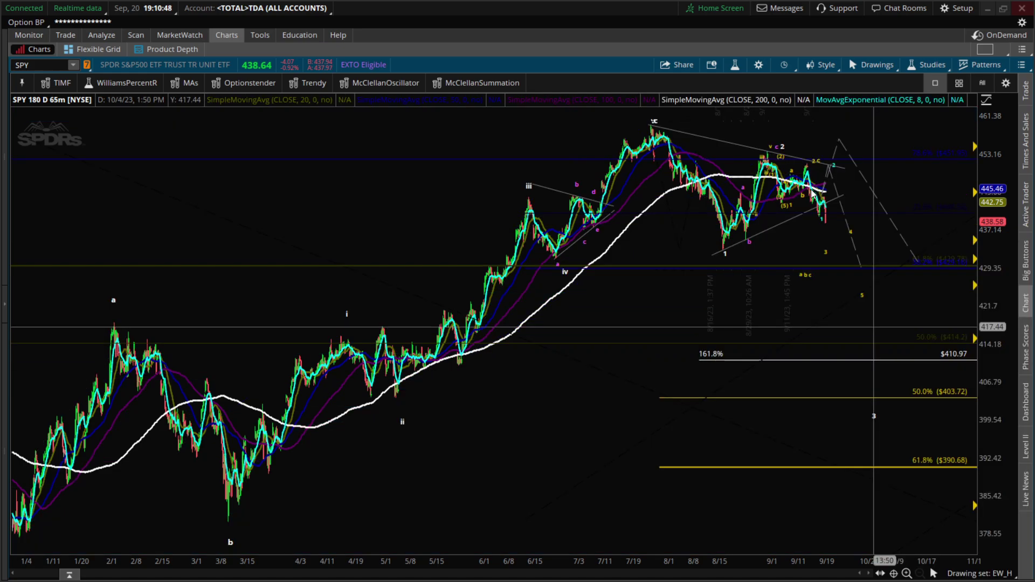
pyautogui.click(829, 166)
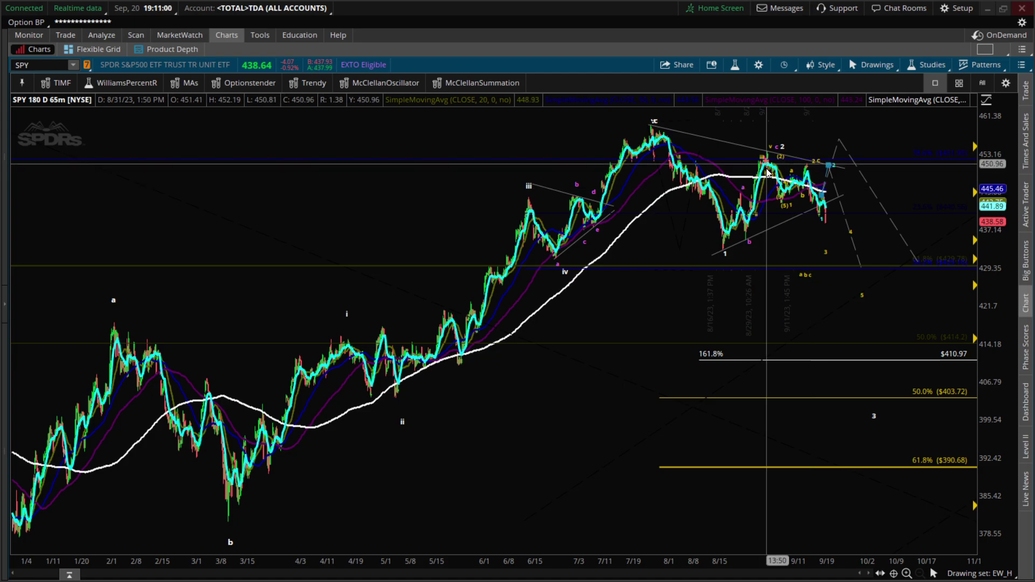